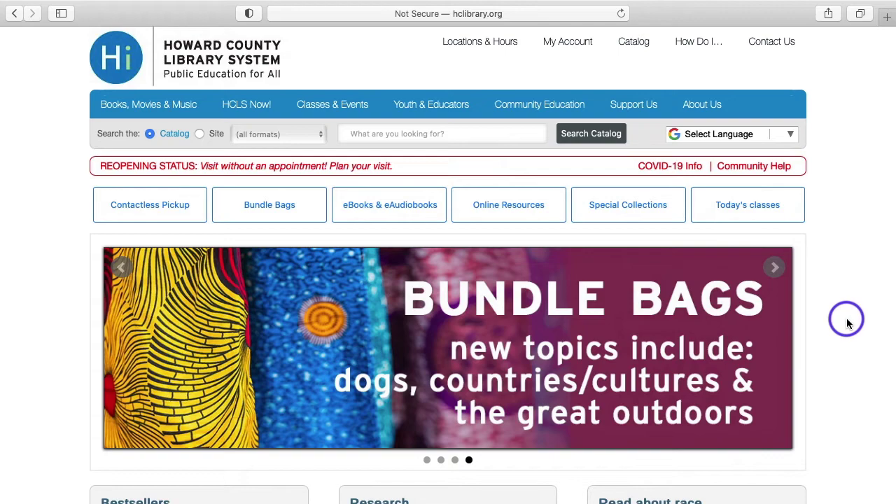
Replace the library site's address in Safari with google.com.
mouse_move(505, 32)
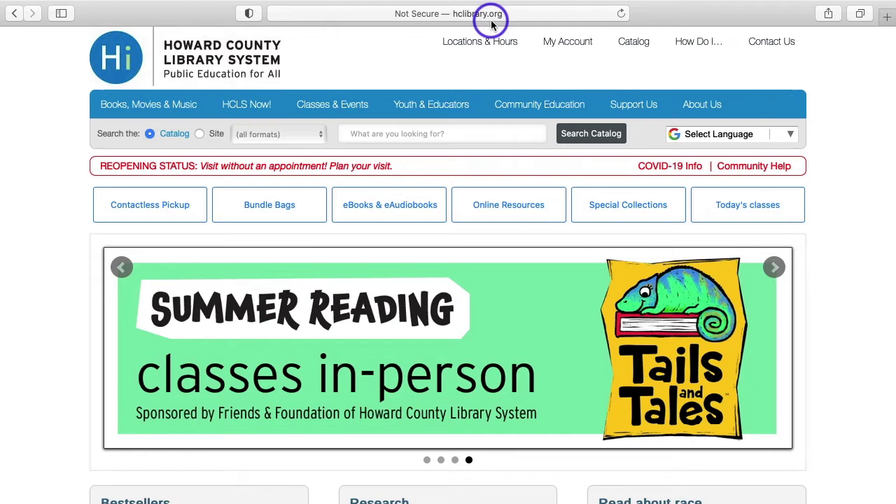
left_click(491, 17)
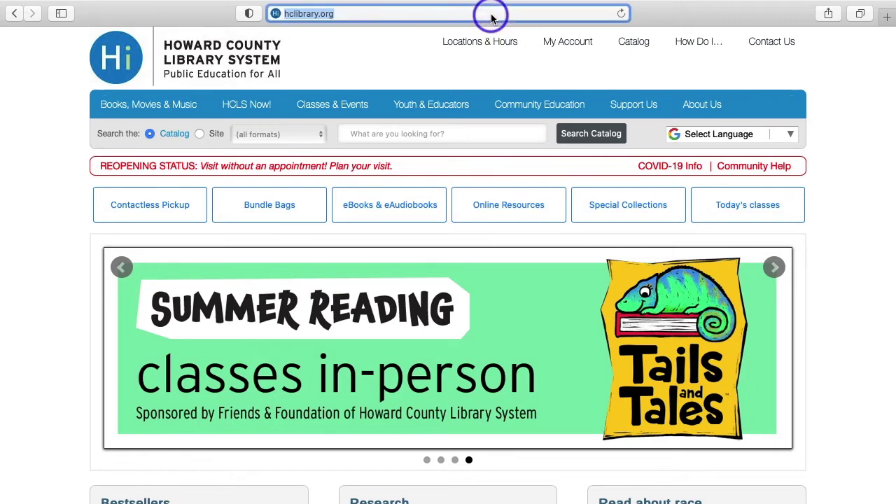
type("google.com")
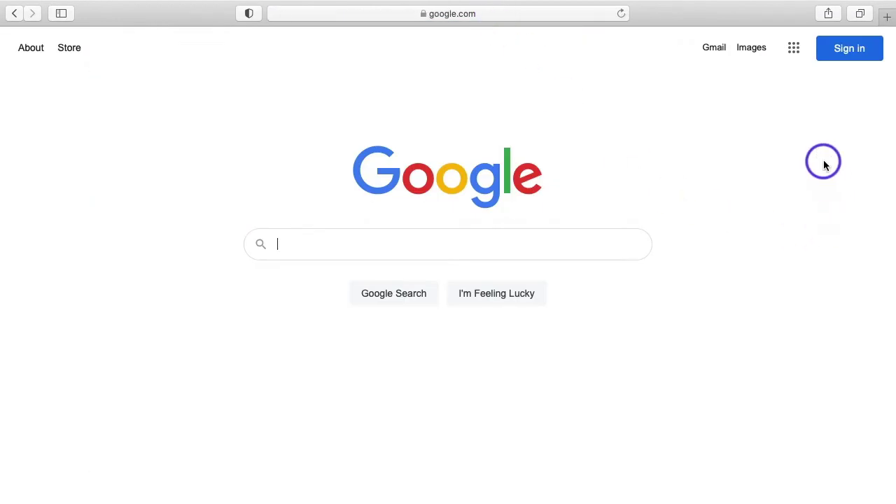
From Google's Sign in page, choose Create account, then For myself.
left_click(847, 56)
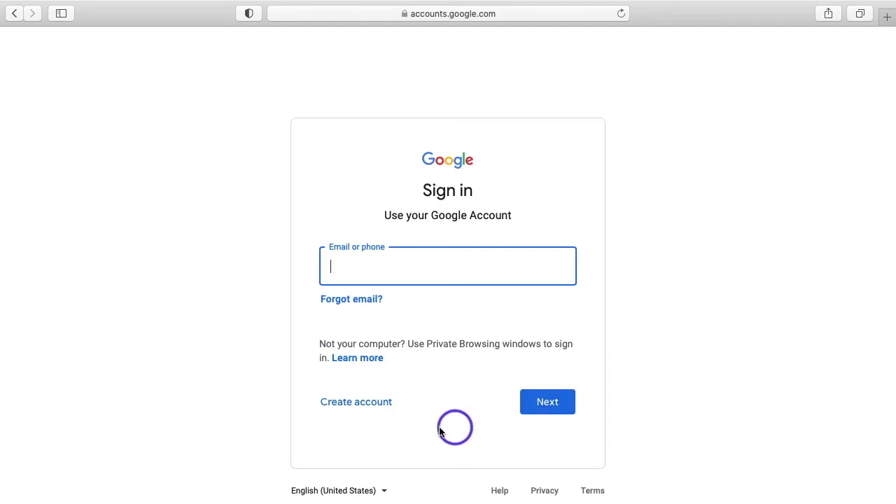
left_click(375, 403)
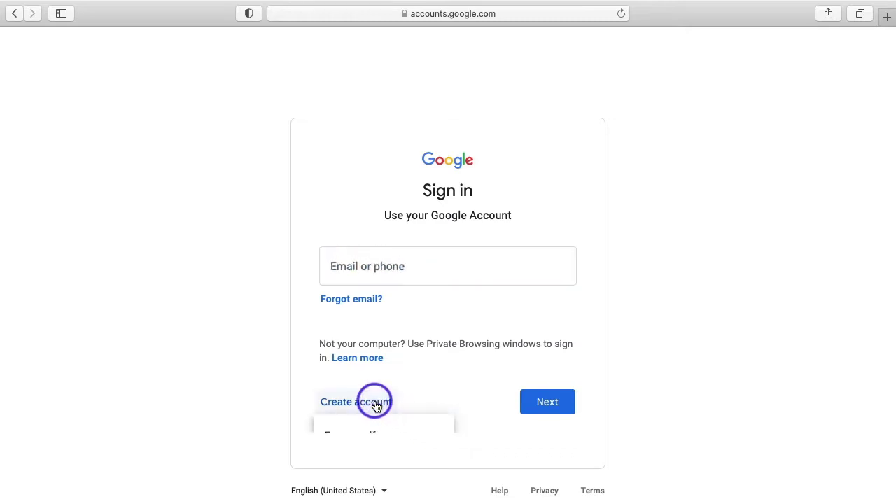
left_click(366, 435)
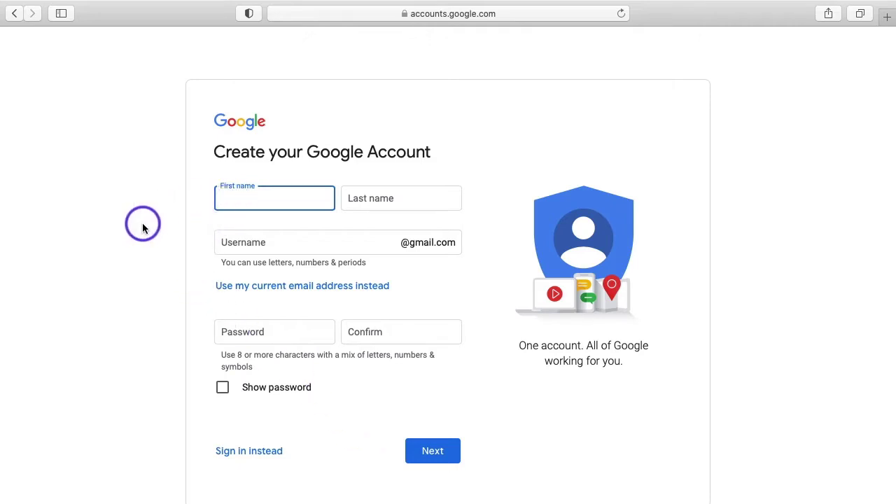
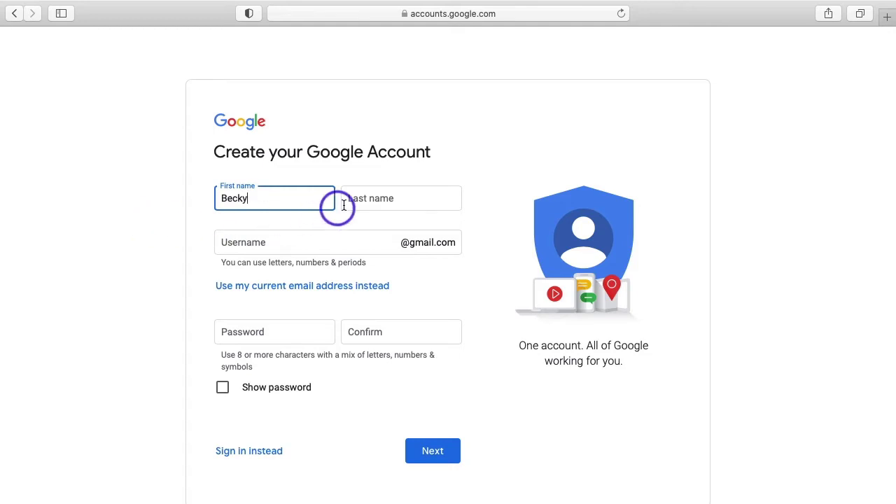
Enter the account holder's first name and last name on the sign-up form.
left_click(368, 196)
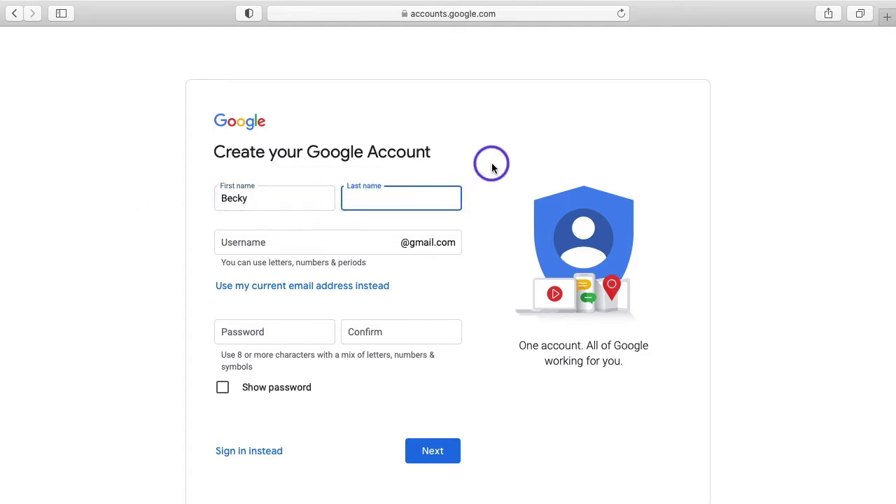
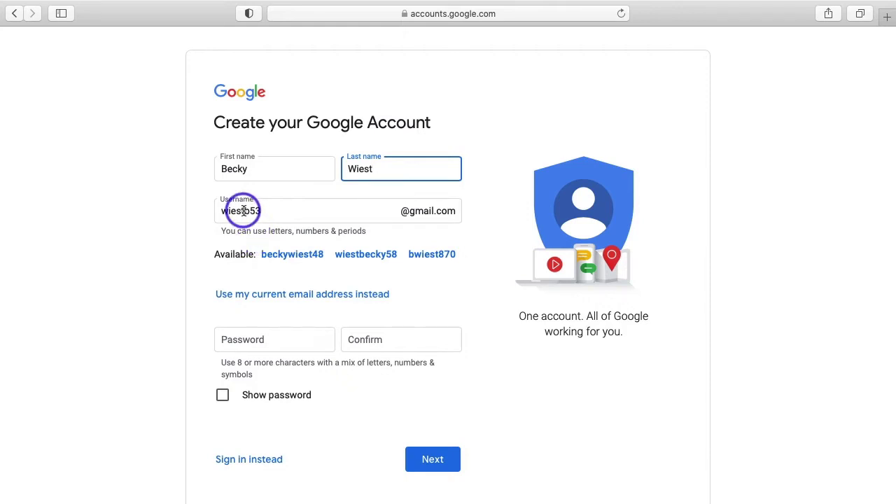
Type a custom username, then pick an available suggested username once it shows as taken.
double_click(243, 211)
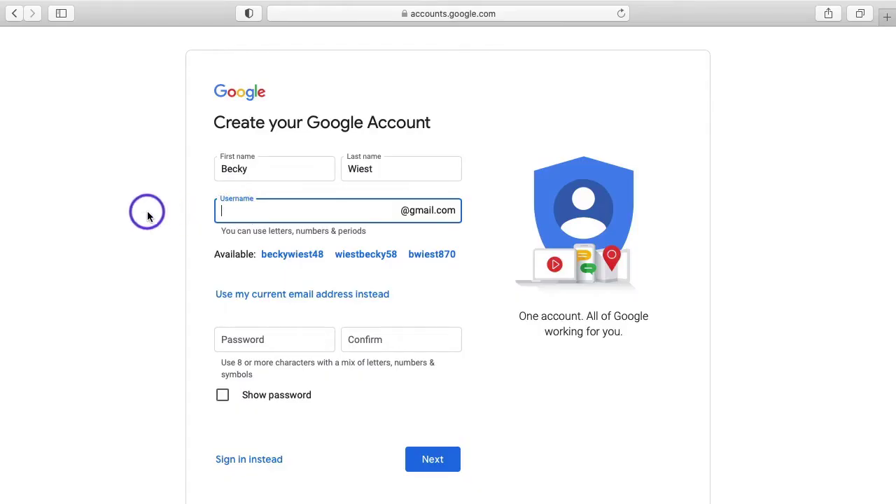
left_click(234, 343)
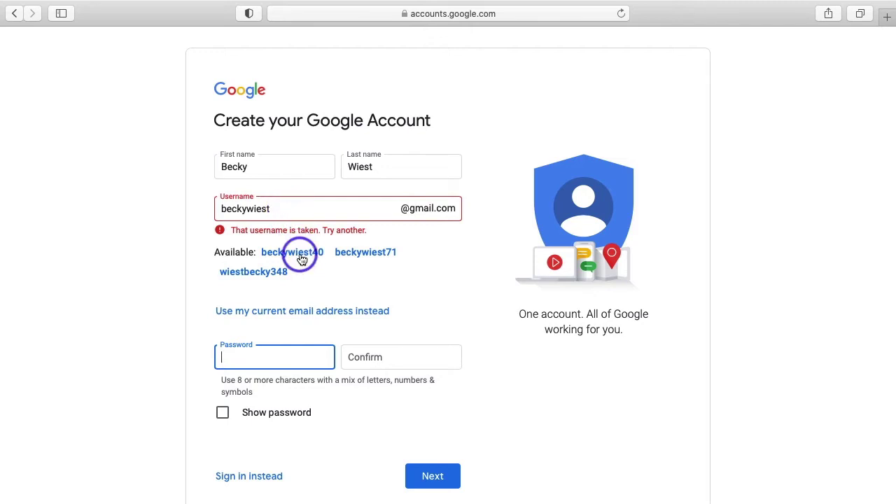
left_click(301, 259)
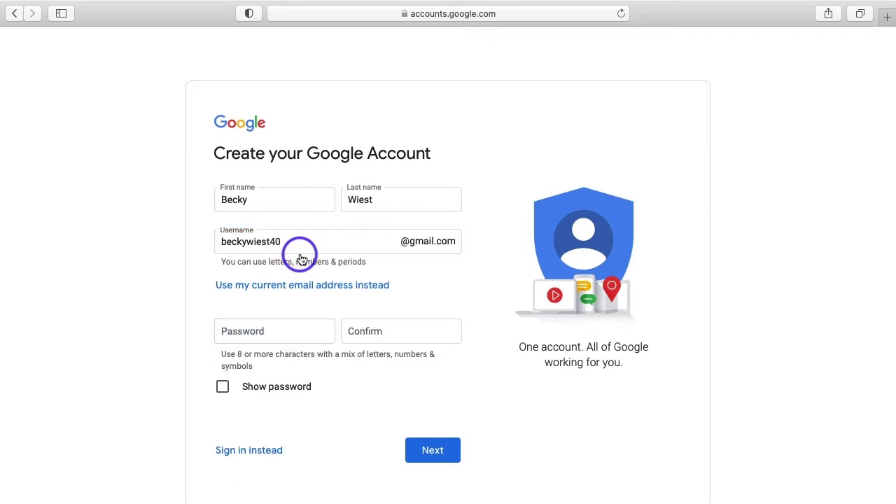
Enter the account password and type it again in the Confirm field.
left_click(251, 332)
type("•••••••••")
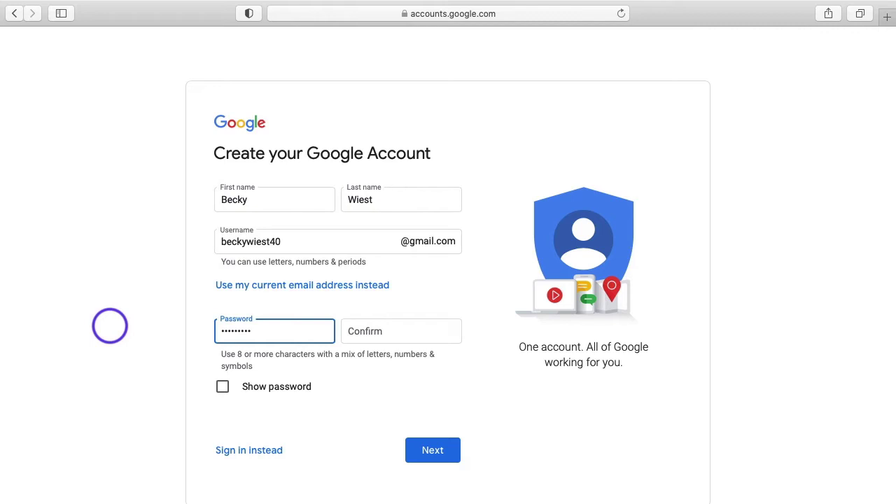
left_click(367, 331)
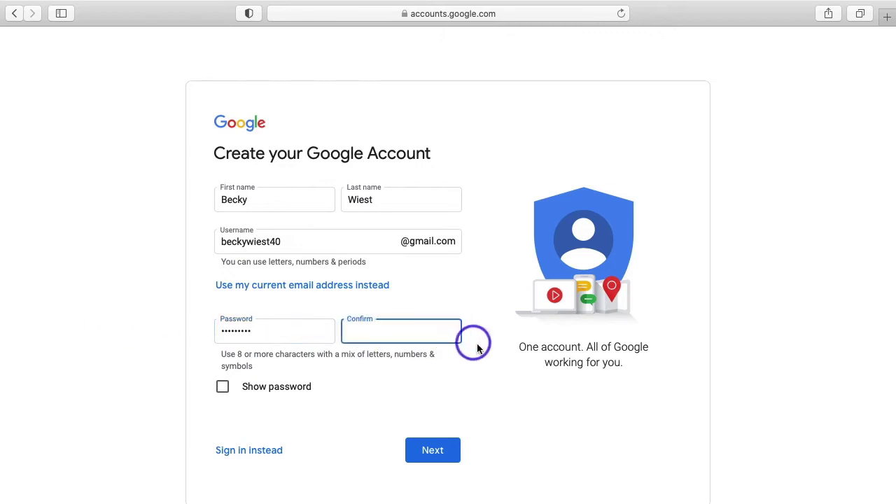
type("••••••••")
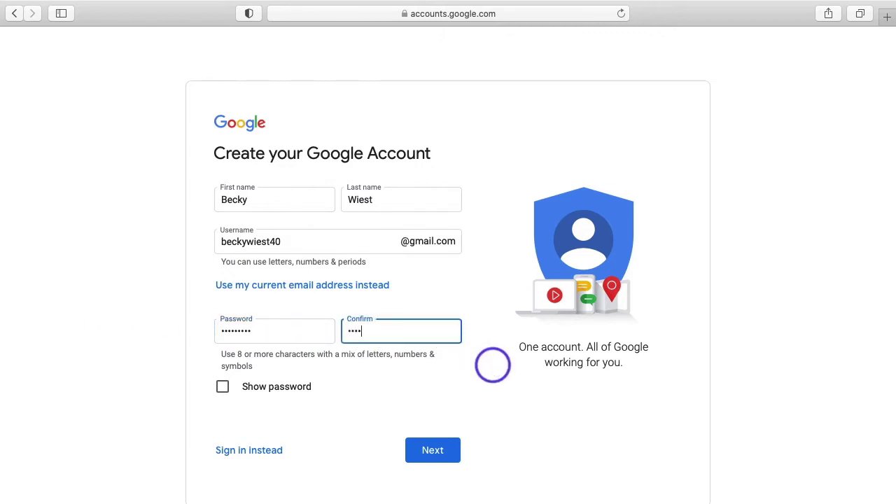
type("•")
Submit the account details and enter birthday January 01, 2000.
left_click(430, 452)
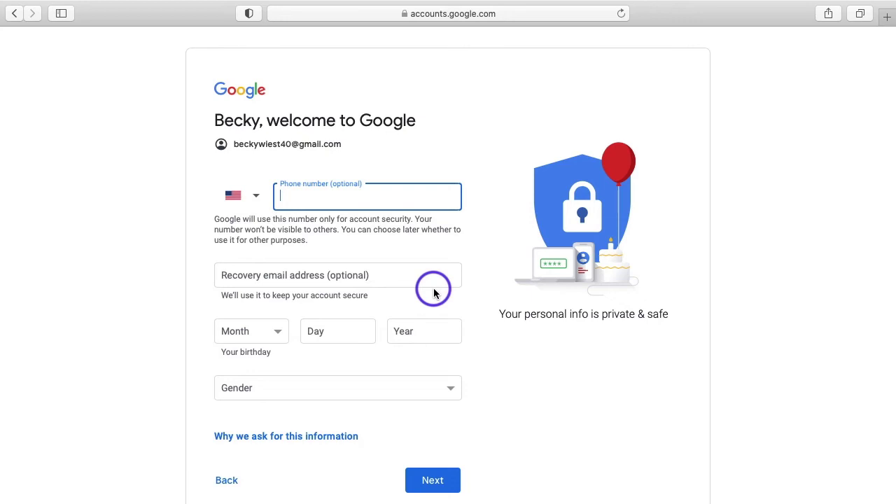
left_click(275, 335)
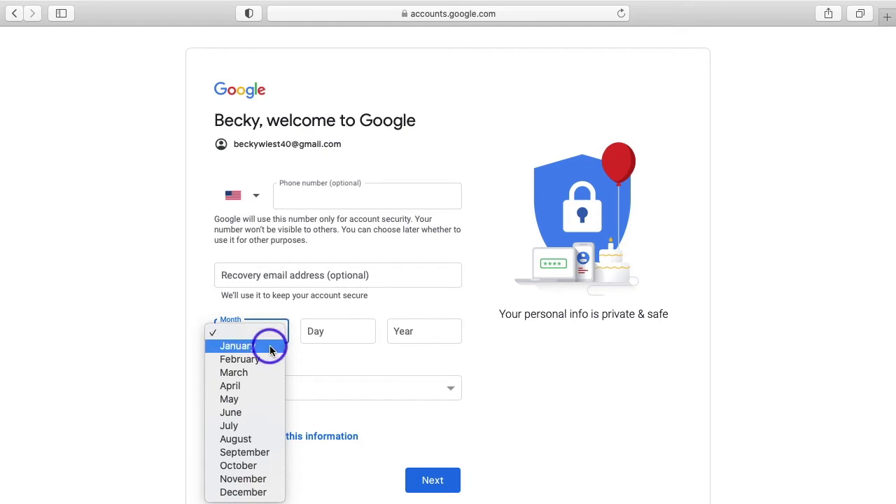
left_click(276, 343)
left_click(324, 331)
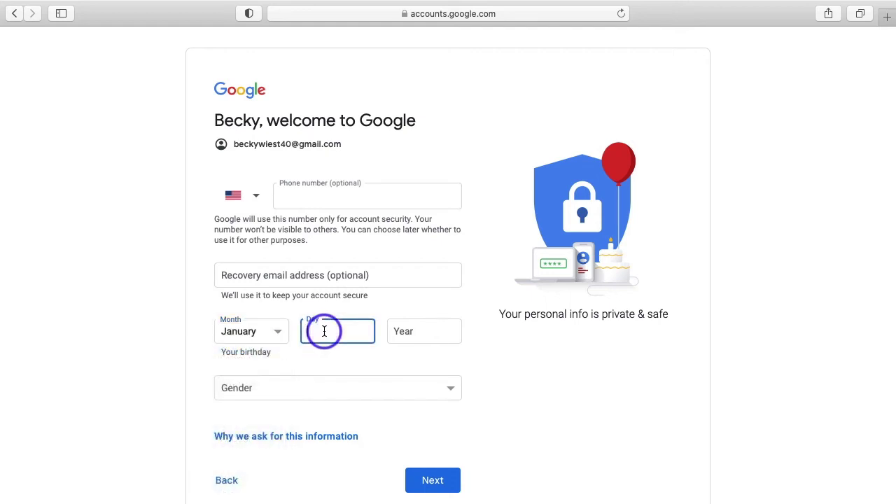
type("01")
left_click(418, 331)
type("2000")
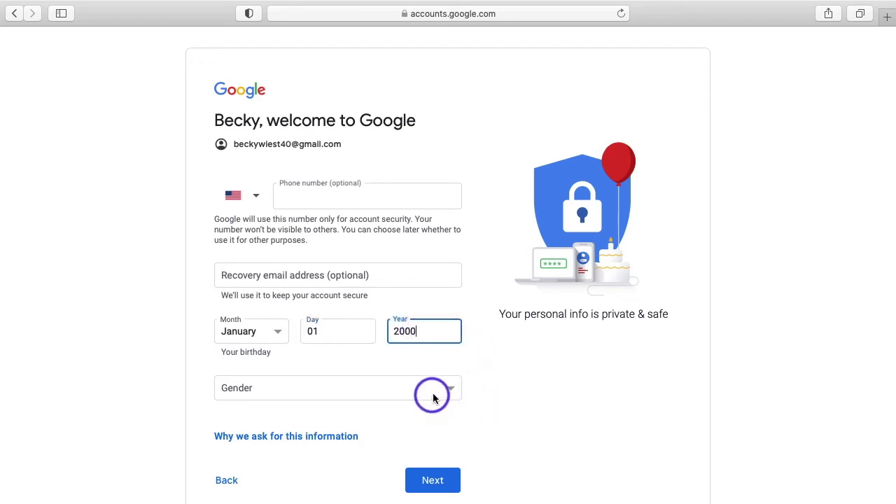
Set gender to Rather not say and submit the details.
left_click(434, 392)
left_click(386, 428)
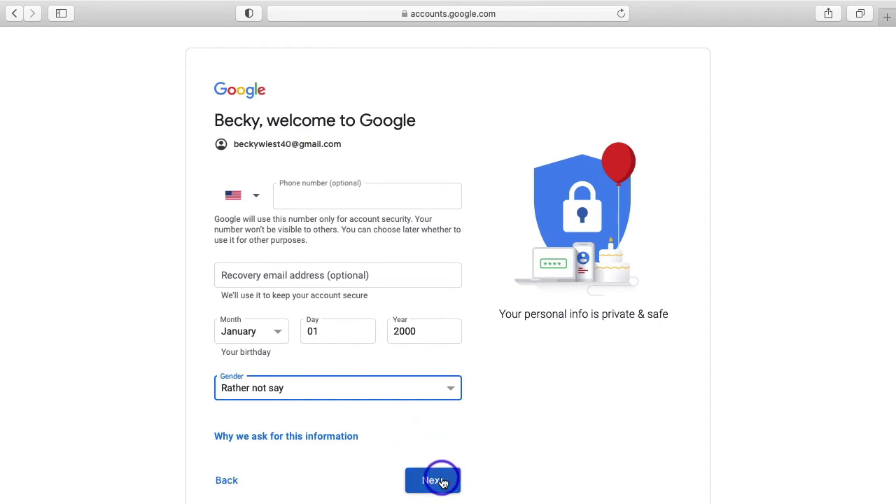
left_click(434, 480)
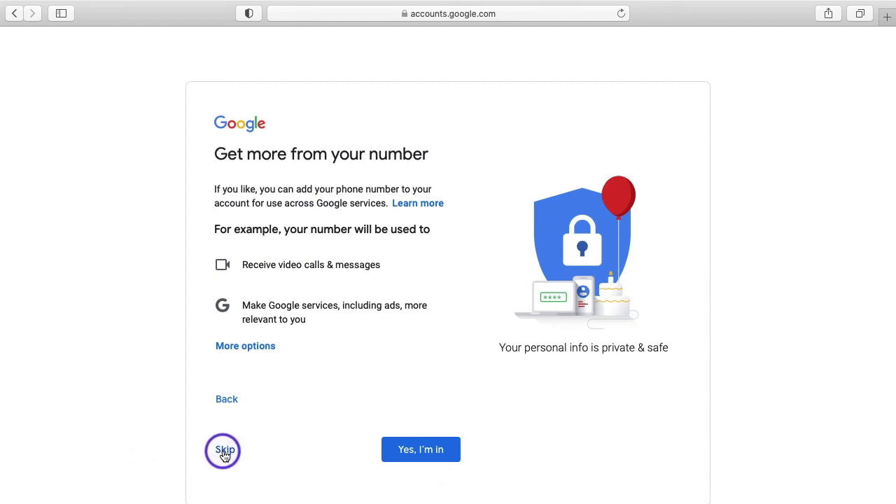
Skip adding a phone number and agree to Google's Privacy and Terms.
left_click(224, 453)
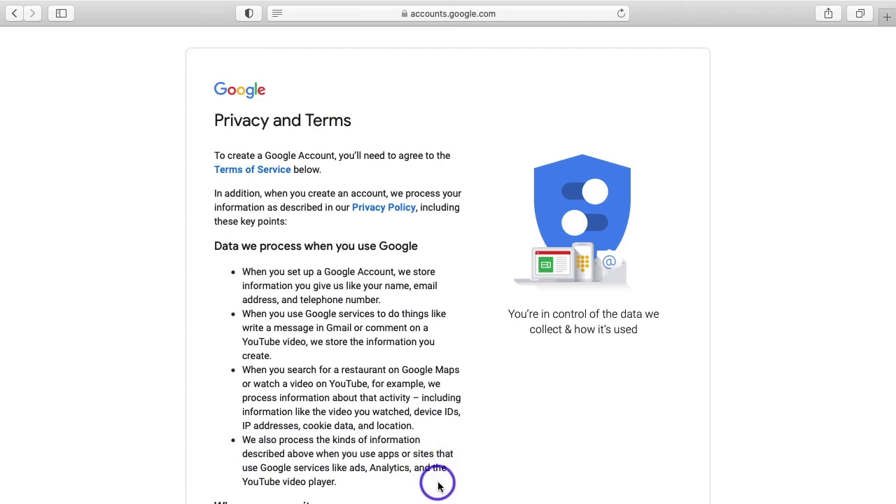
scroll(438, 486, "down", 12)
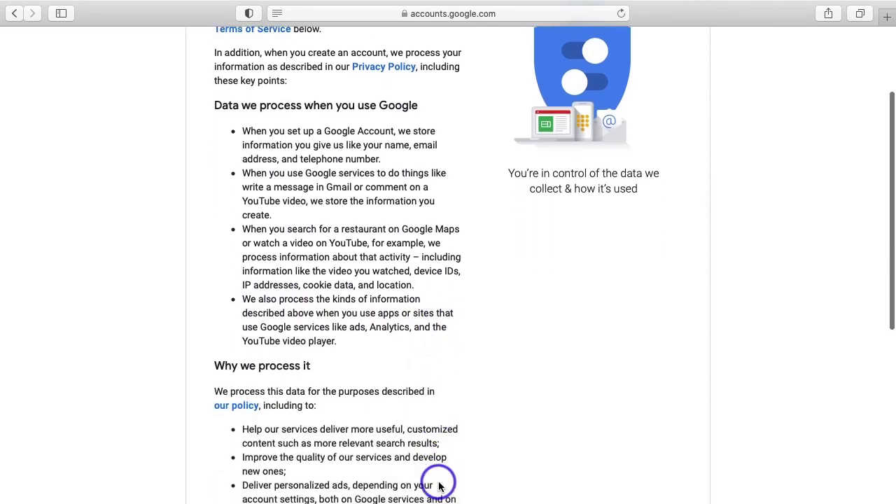
scroll(438, 486, "down", 6)
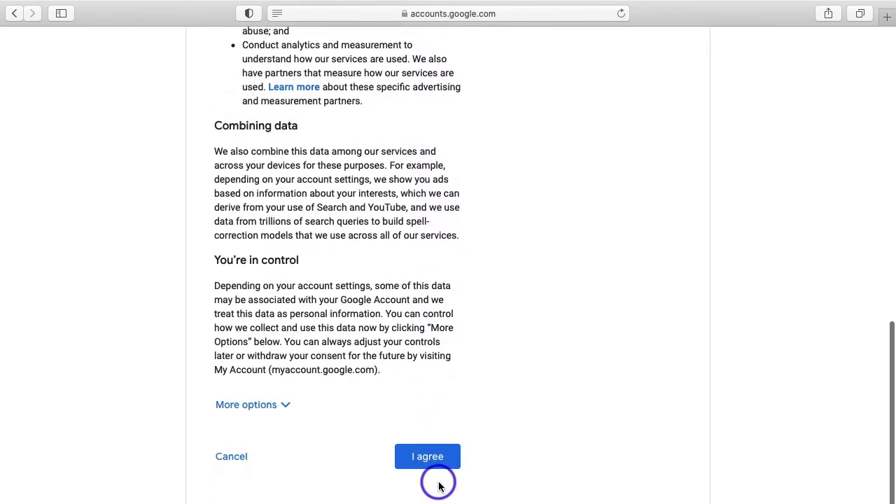
left_click(429, 459)
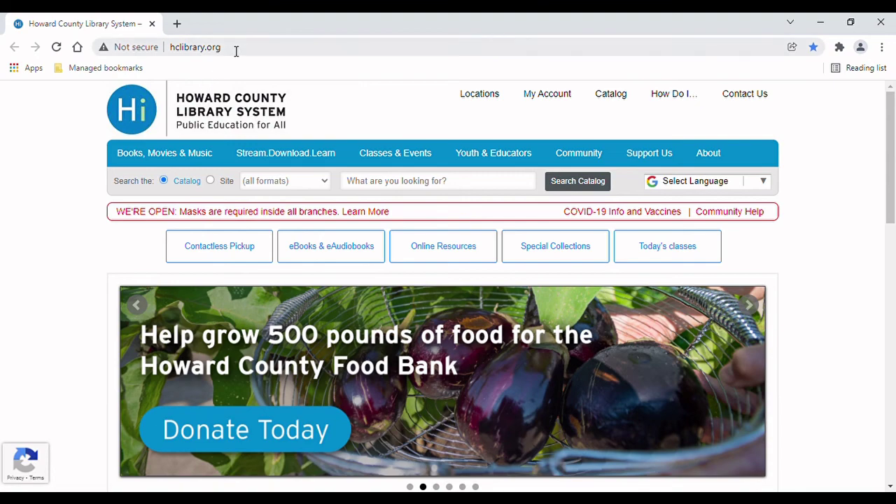
left_click(236, 51)
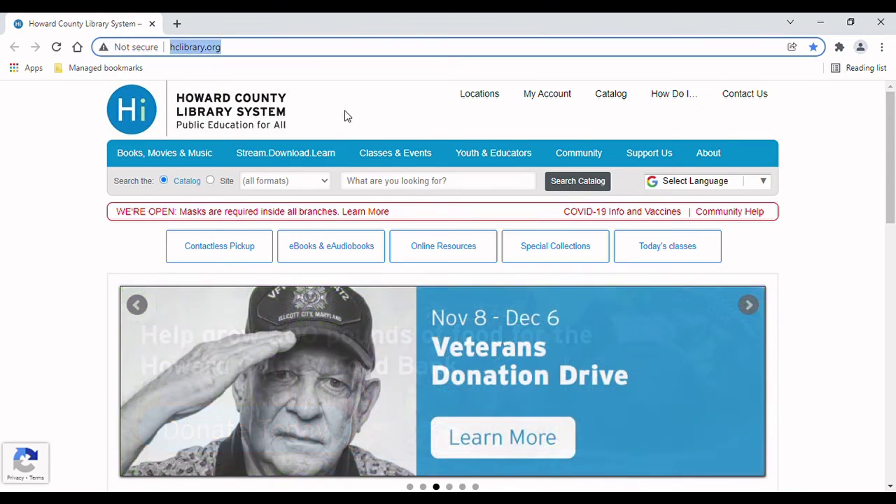
key("BackSpace")
type("www.go")
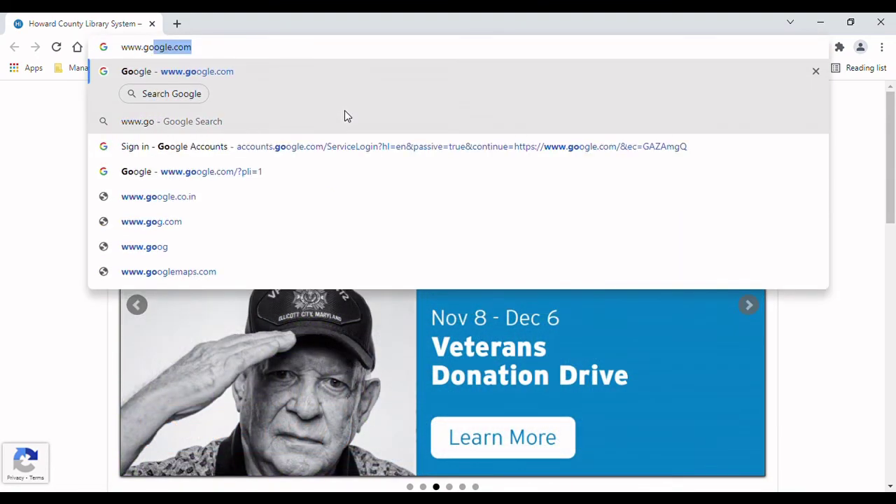
type("ogle.com")
key("Return")
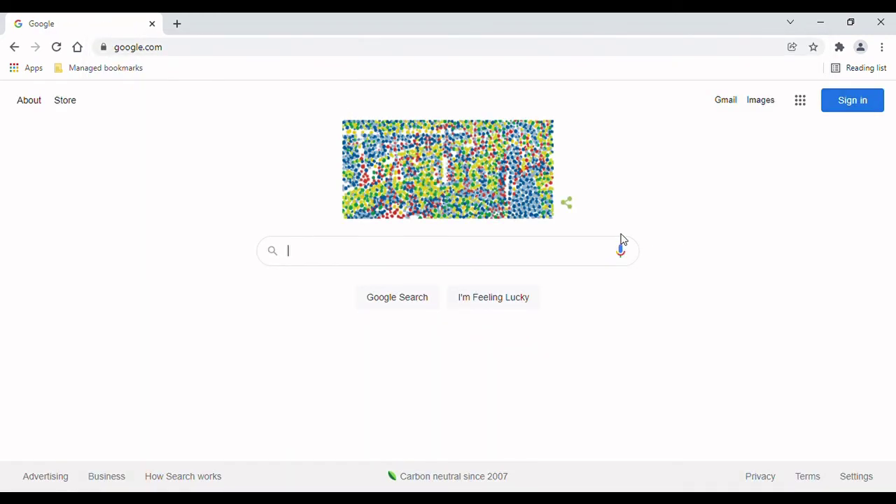
Sign in with the new account's e-mail address and type its password.
left_click(860, 107)
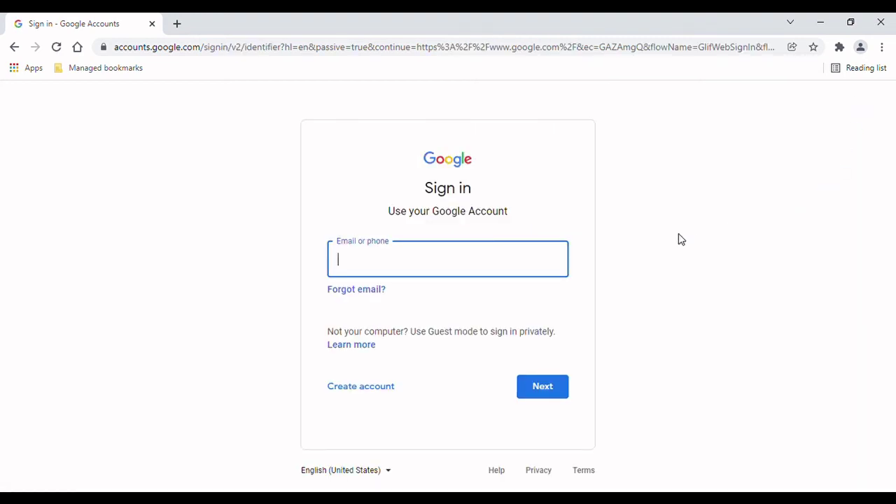
key("Return")
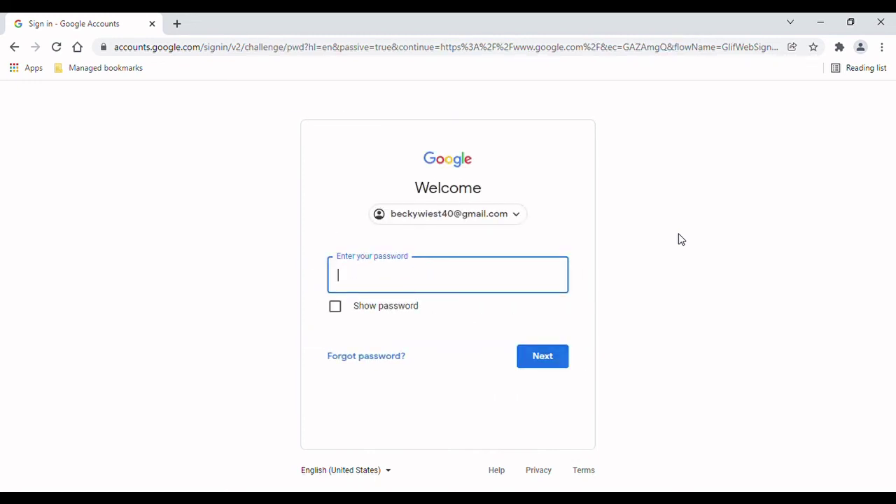
type("*********")
Submit the password so google.com reloads with the new account signed in.
key("Return")
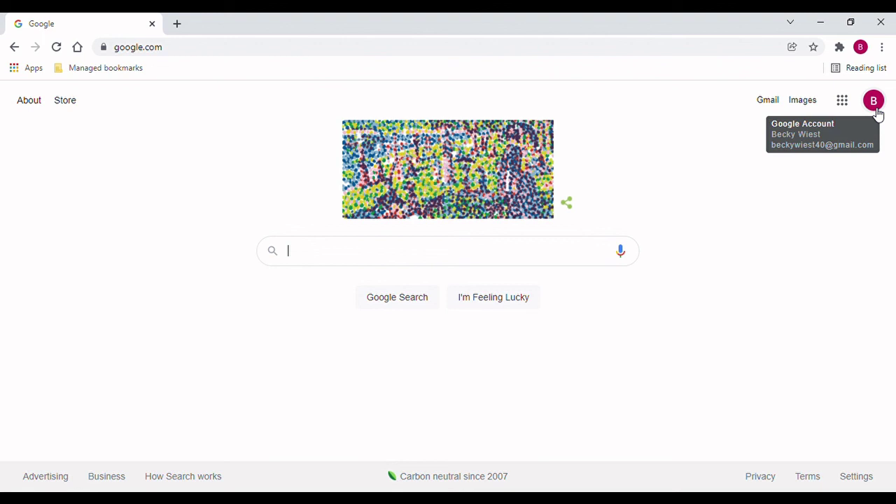
Open the new account's Gmail inbox with its four Google welcome messages, then sign out from the account menu.
left_click(770, 104)
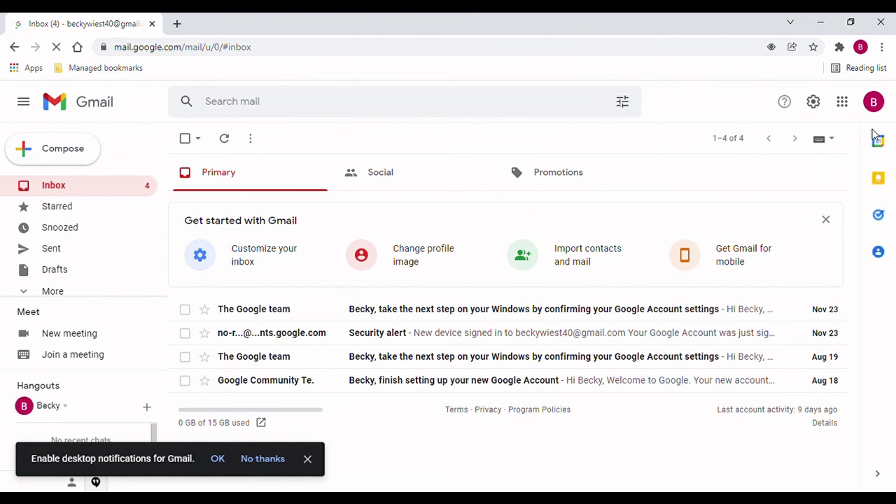
left_click(873, 103)
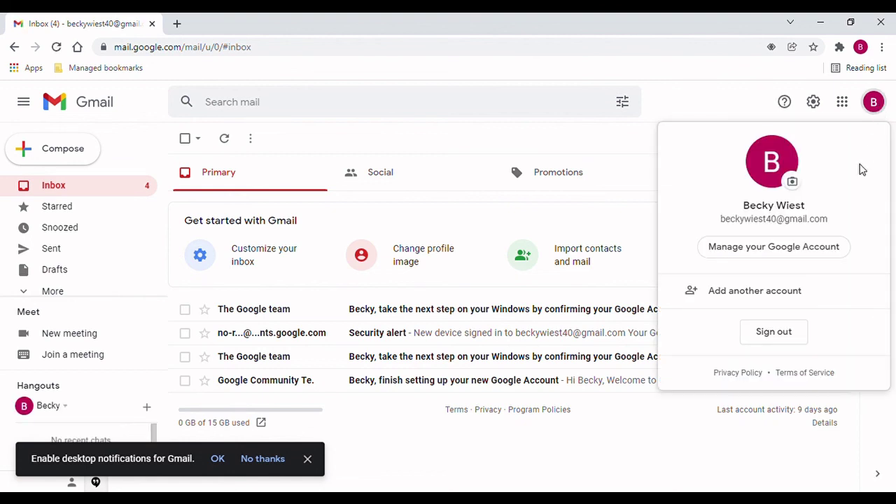
left_click(804, 334)
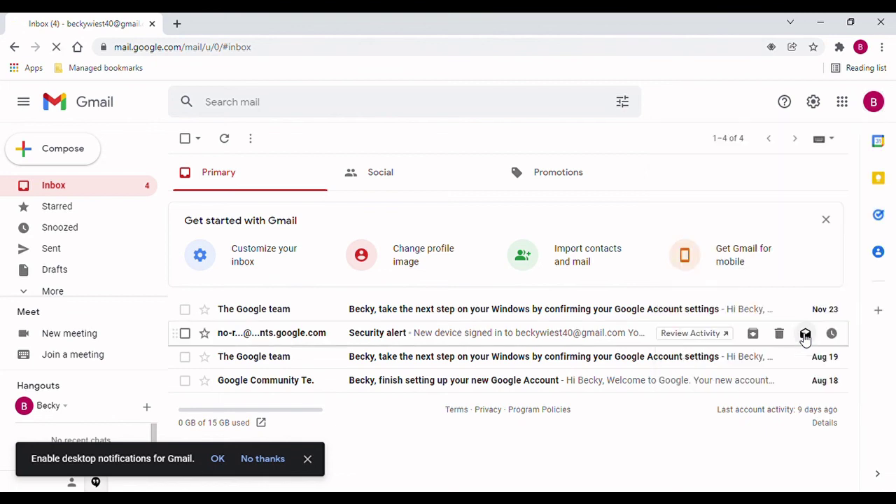